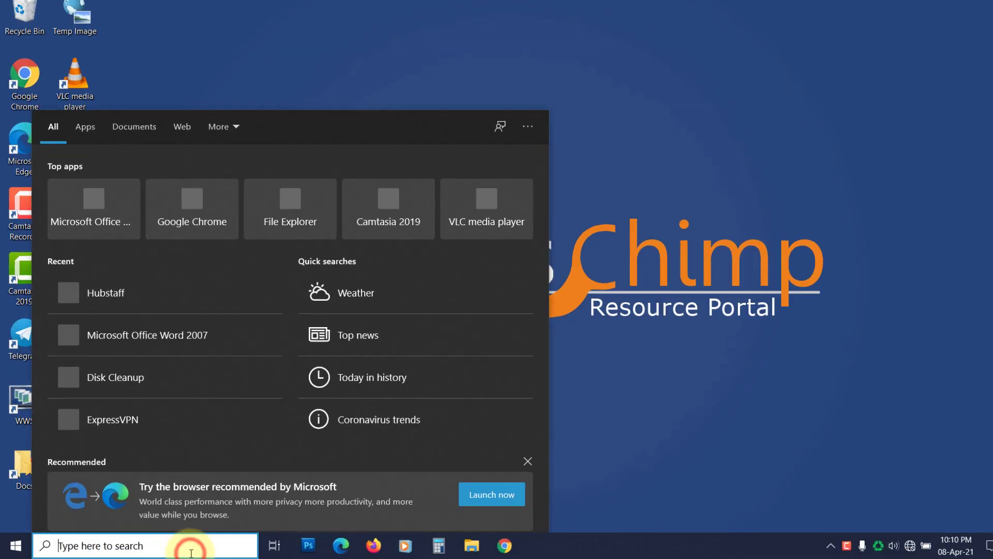
Open an elevated Command Prompt and show the licence details: Professional, RETAIL channel, Licensed
text(cmd)
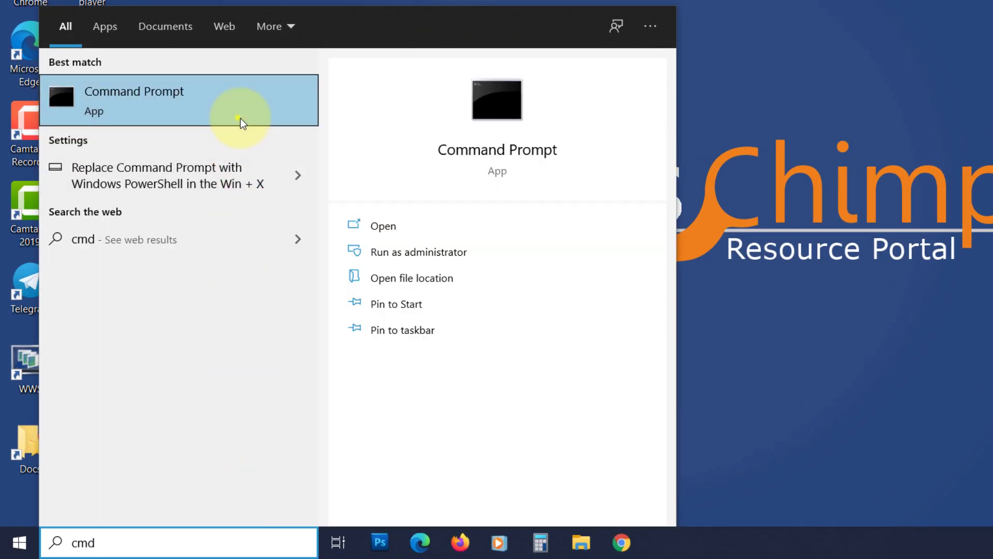
click(255, 143)
click(628, 252)
click(569, 303)
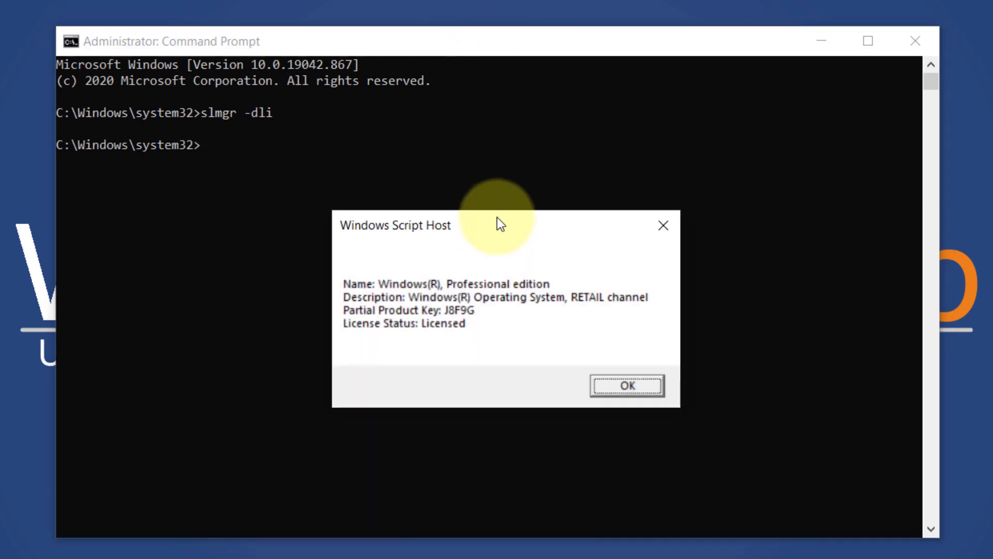
click(496, 220)
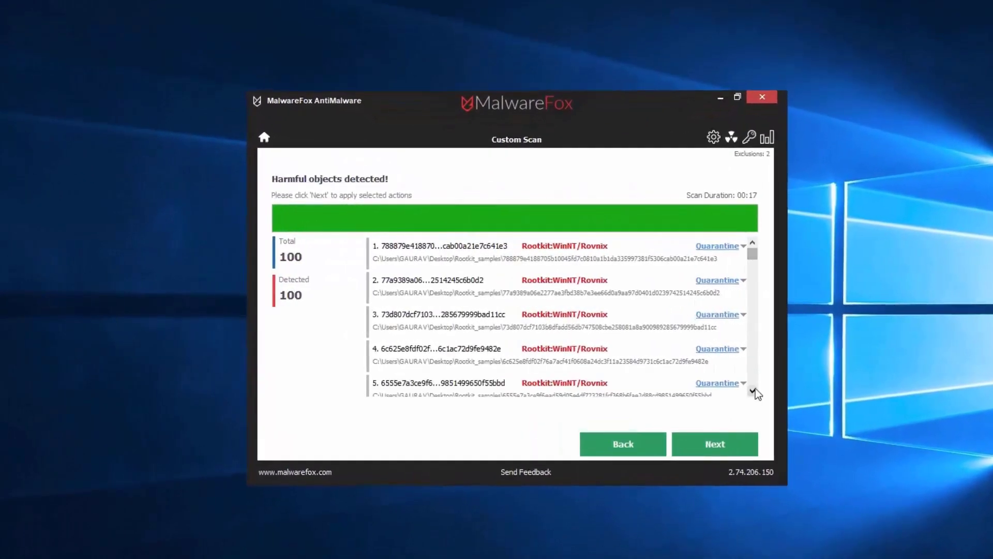
Review the detected rootkit threats and apply the Quarantine actions to clean them
scroll(755, 393, down, 4)
key(Return)
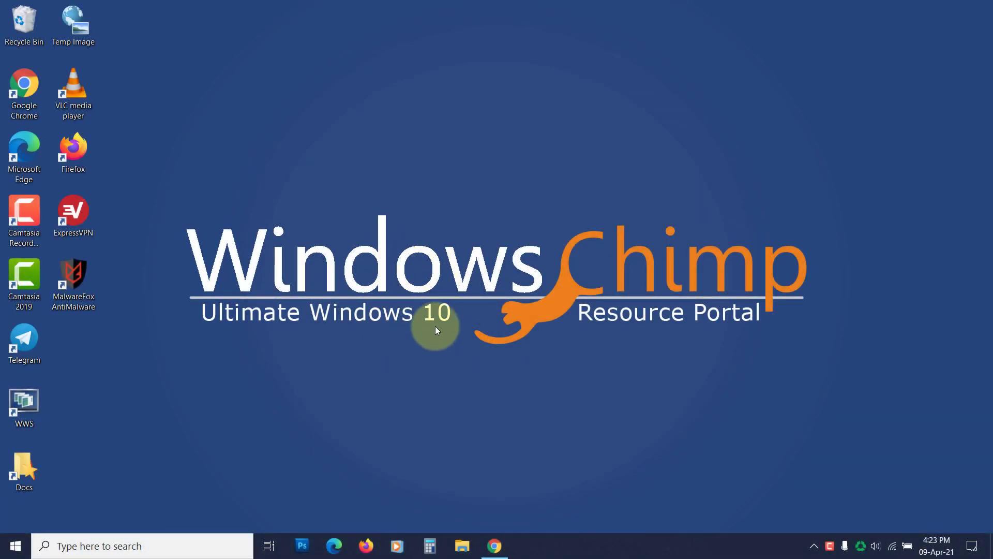
Restore Chrome and open the downloaded freepcaudit.exe
click(487, 540)
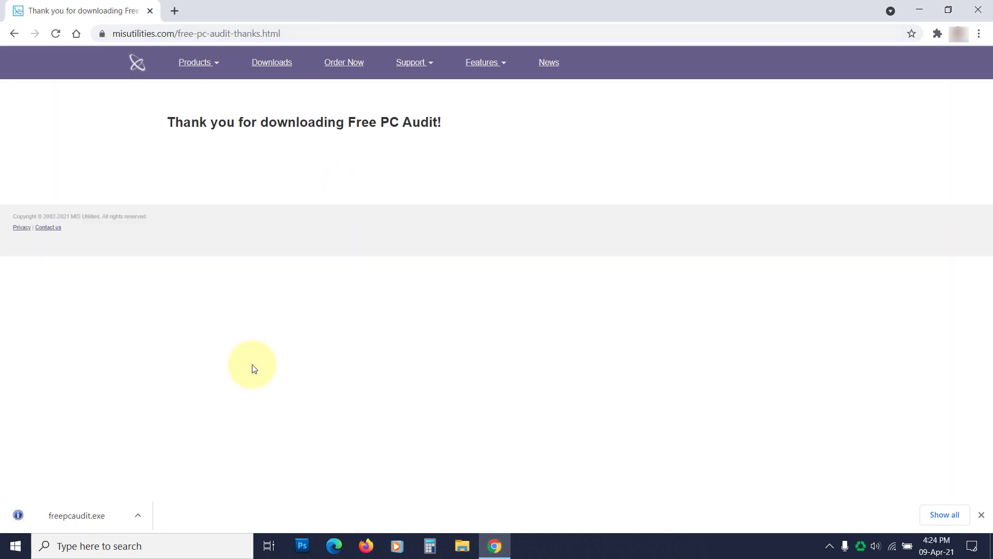
click(57, 518)
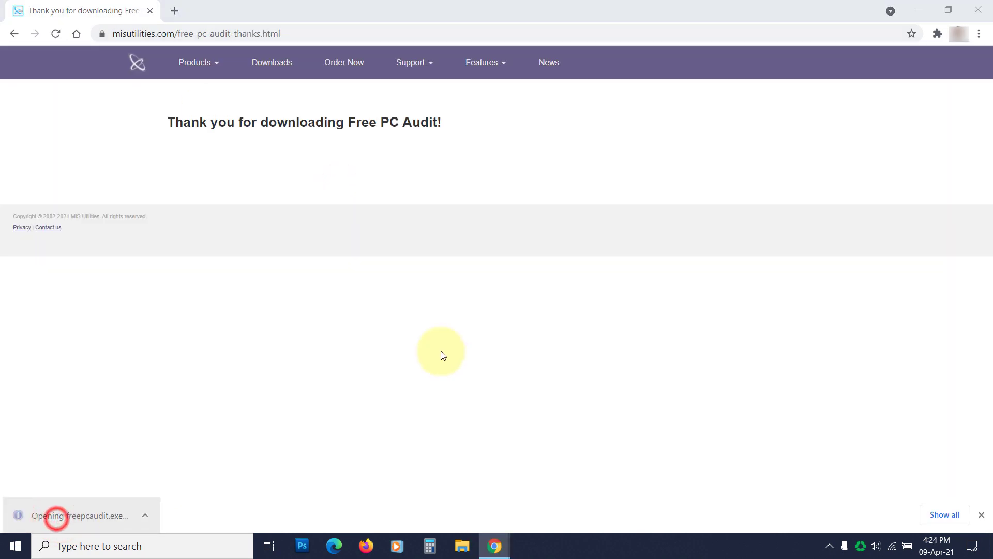
Hide Chrome and select the Windows product key entry in Free PC Audit's System tab
click(432, 362)
click(926, 10)
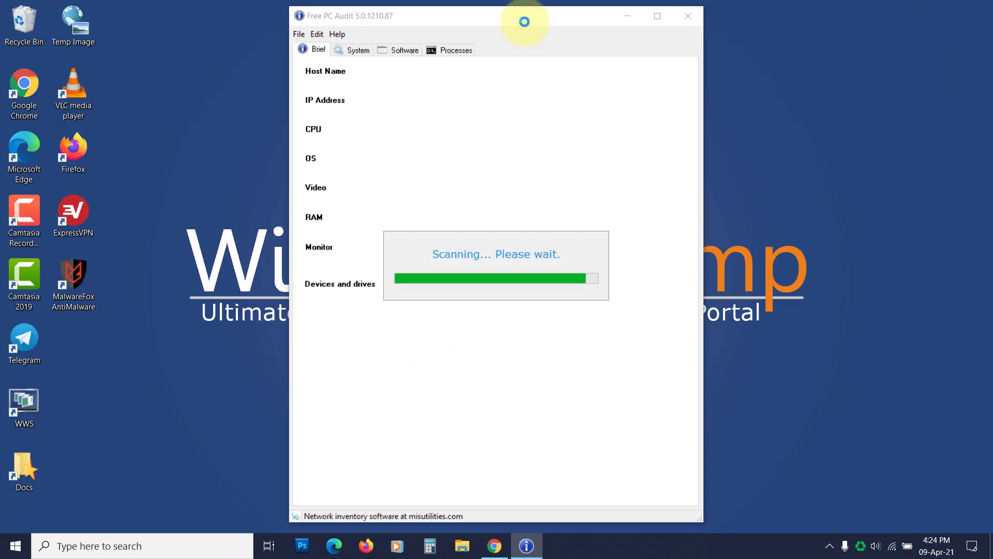
click(354, 53)
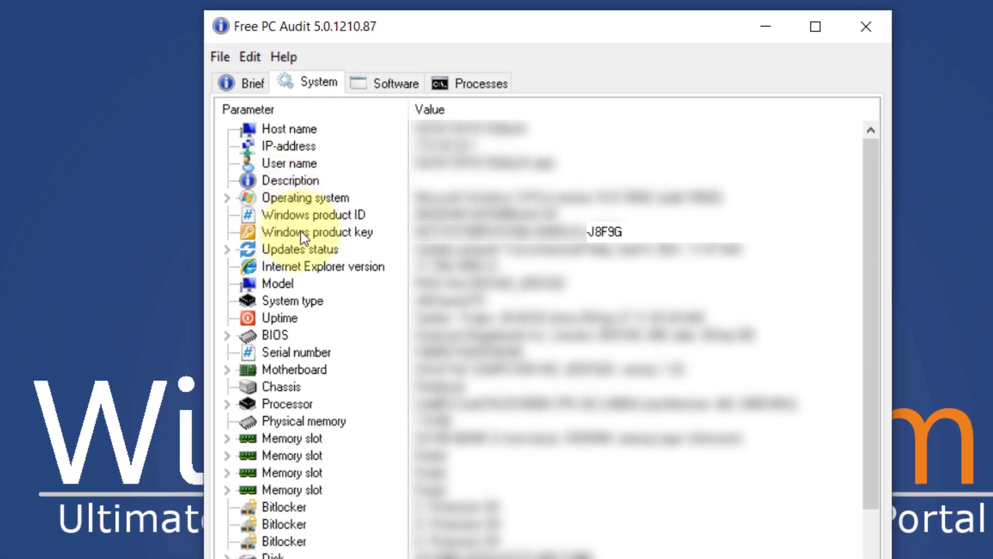
click(300, 231)
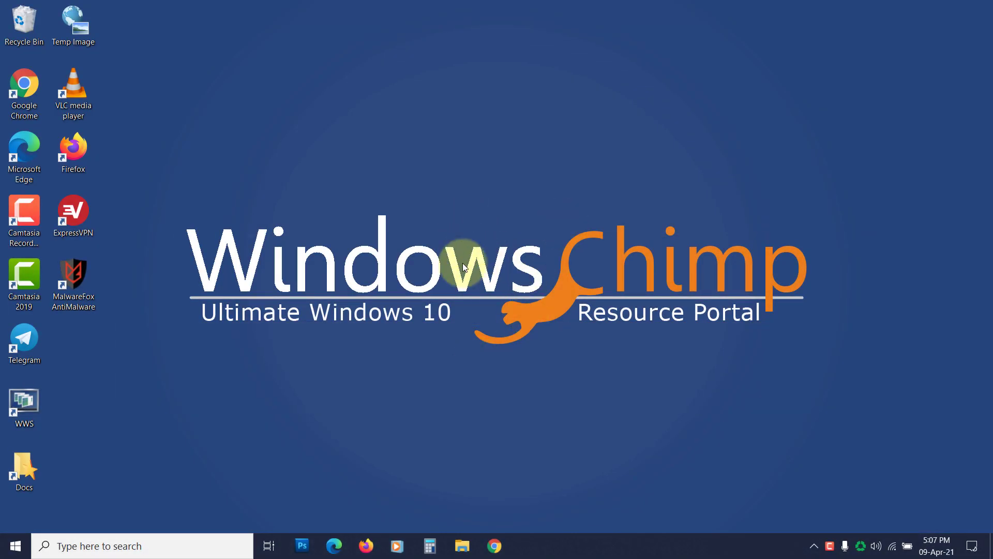
Launch Command Prompt with administrator rights from the cmd search
click(202, 539)
text(cmd)
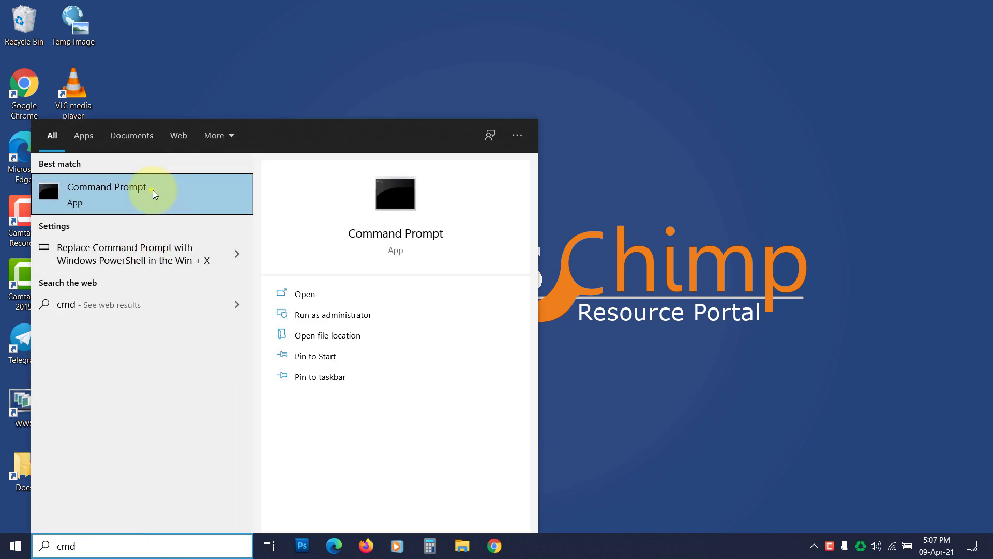
click(172, 203)
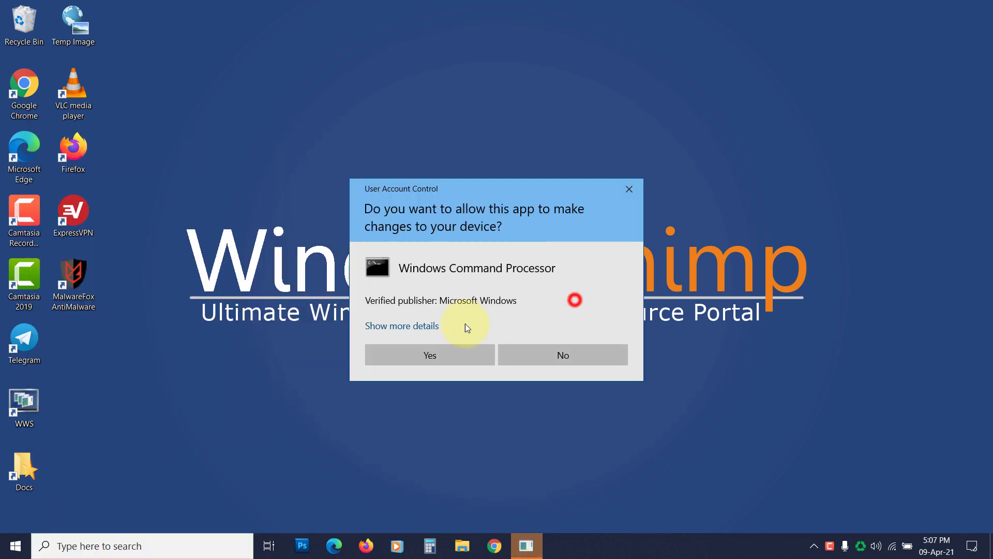
click(456, 355)
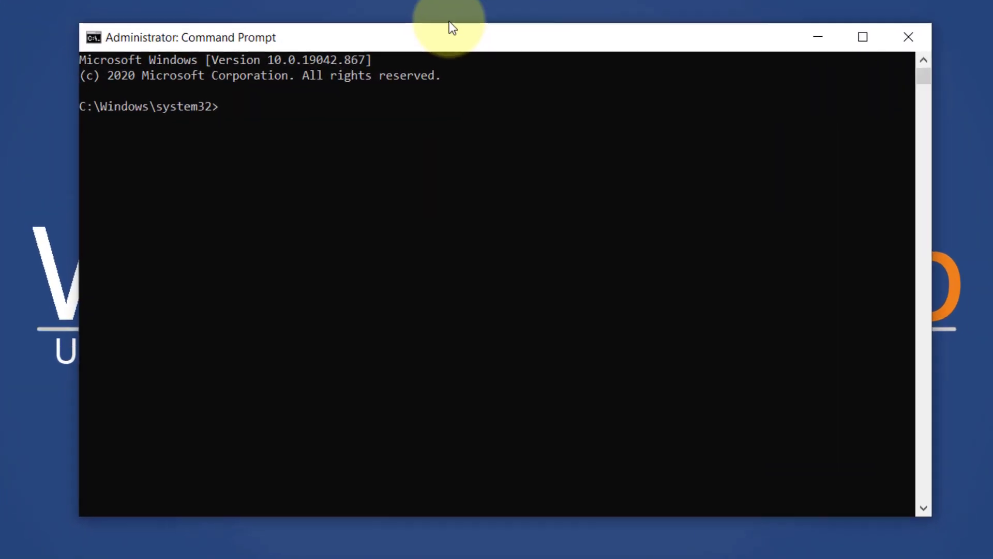
Uninstall the product key with slmgr.vbs /upk and clear it from the registry with /cpky
text(slmgr.vbs /upk)
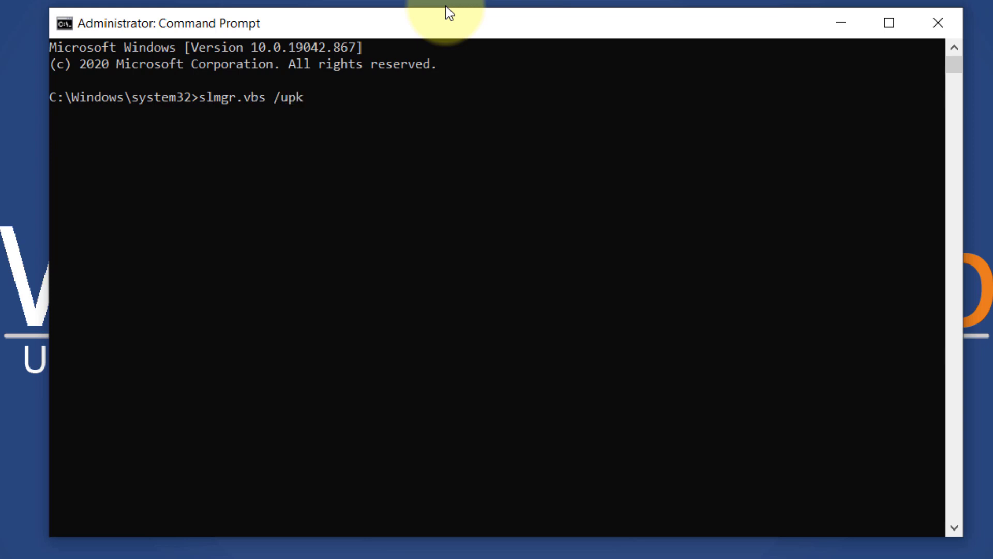
key(Return)
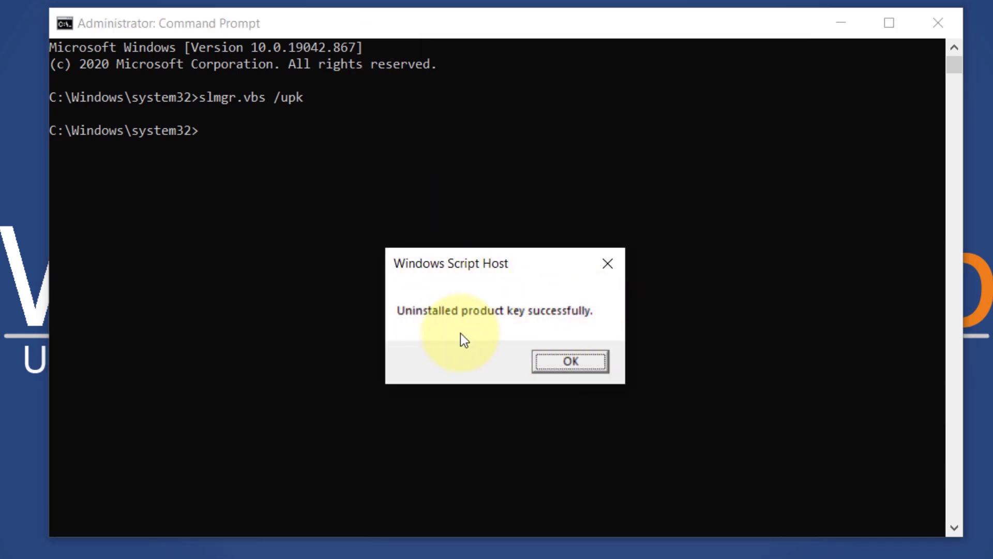
click(569, 362)
text(slmgr.vbs /c)
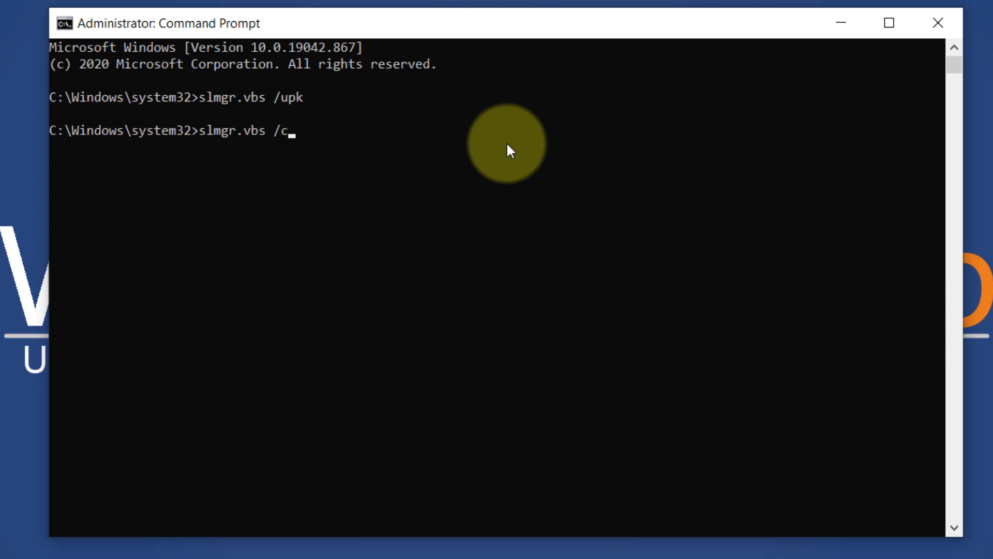
key(Return)
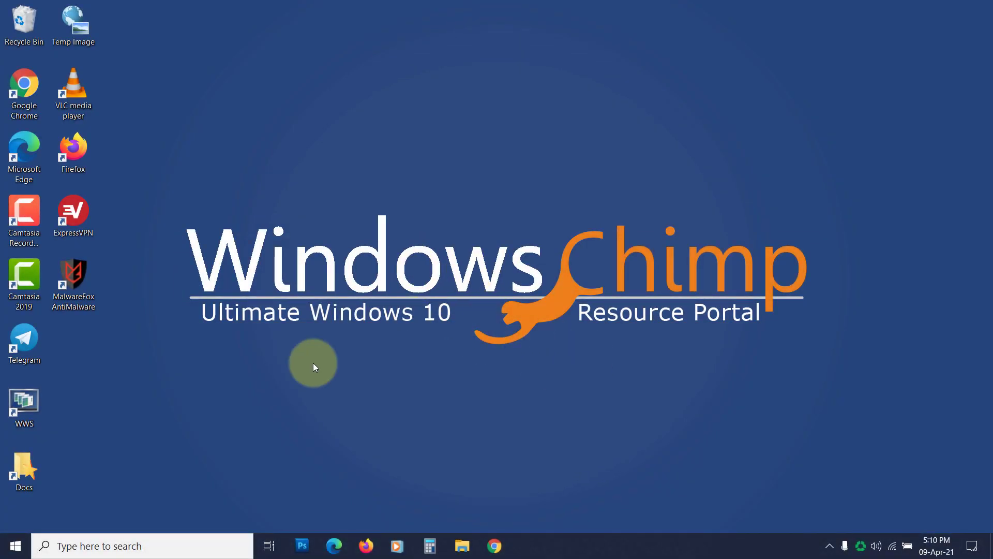
View the Activation page under Update & Security and cancel the Change product key dialog
click(8, 549)
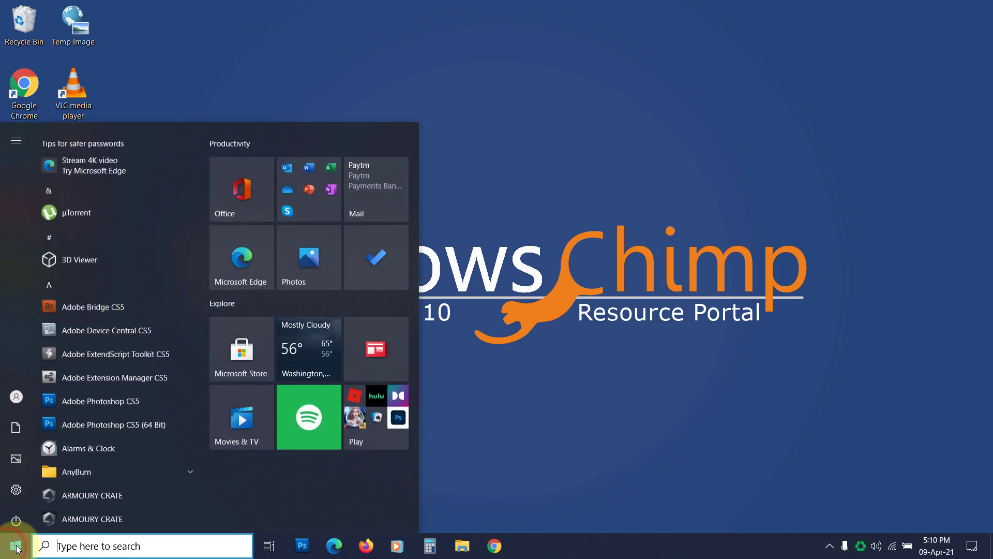
click(12, 483)
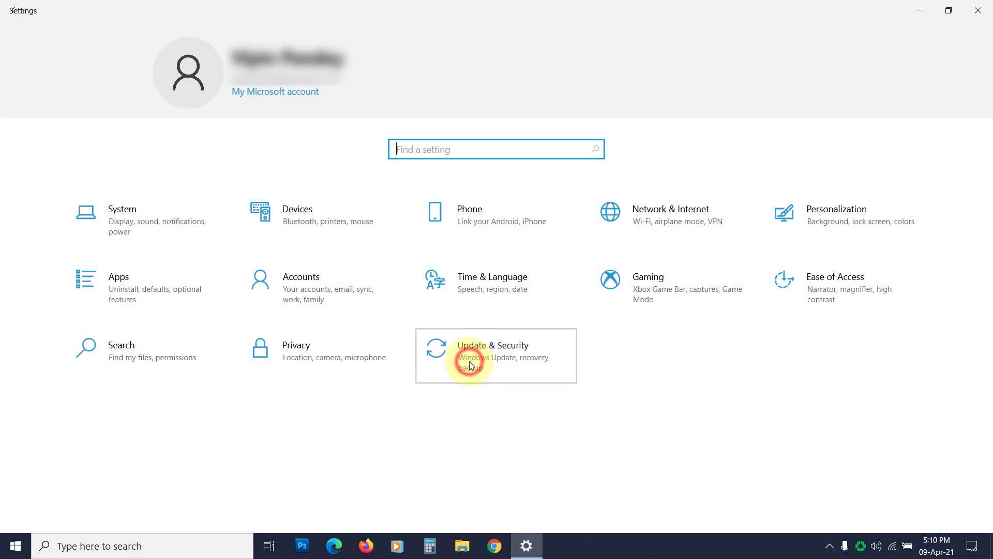
click(470, 361)
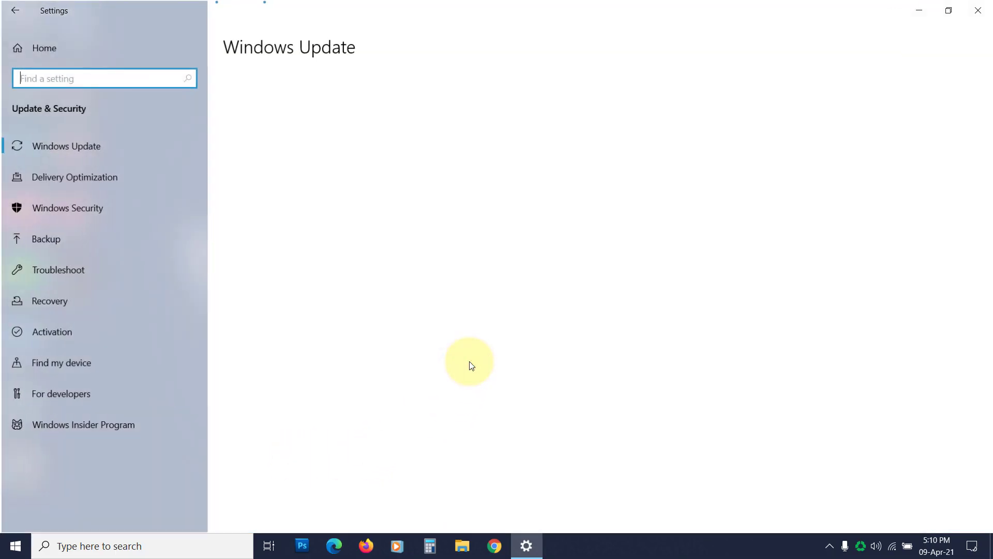
click(63, 336)
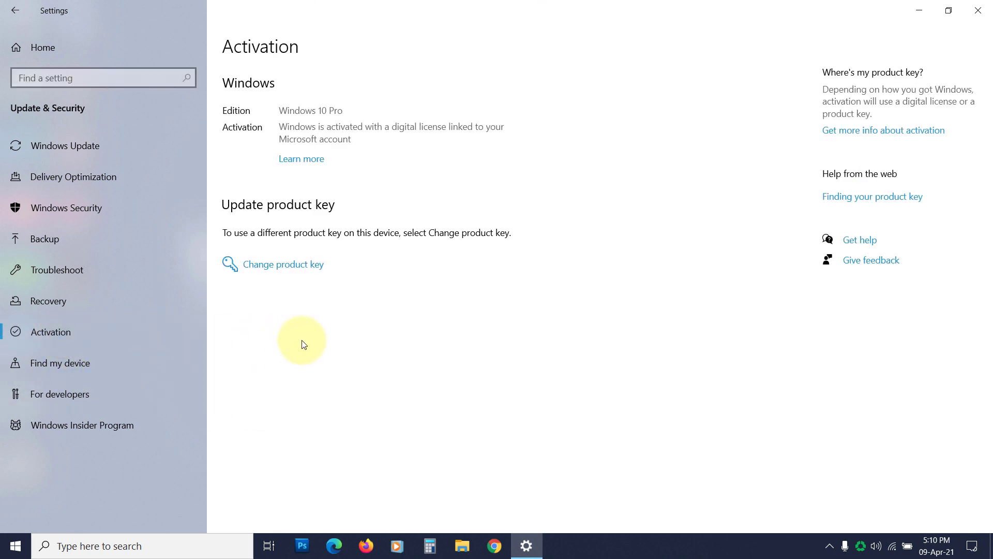
click(295, 266)
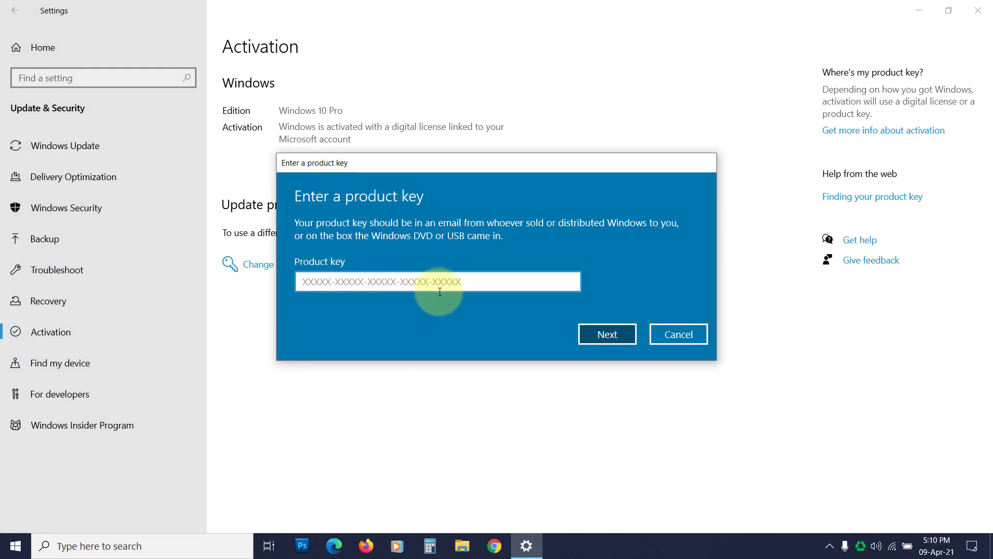
click(690, 339)
Close Settings and launch Command Prompt as administrator
click(979, 10)
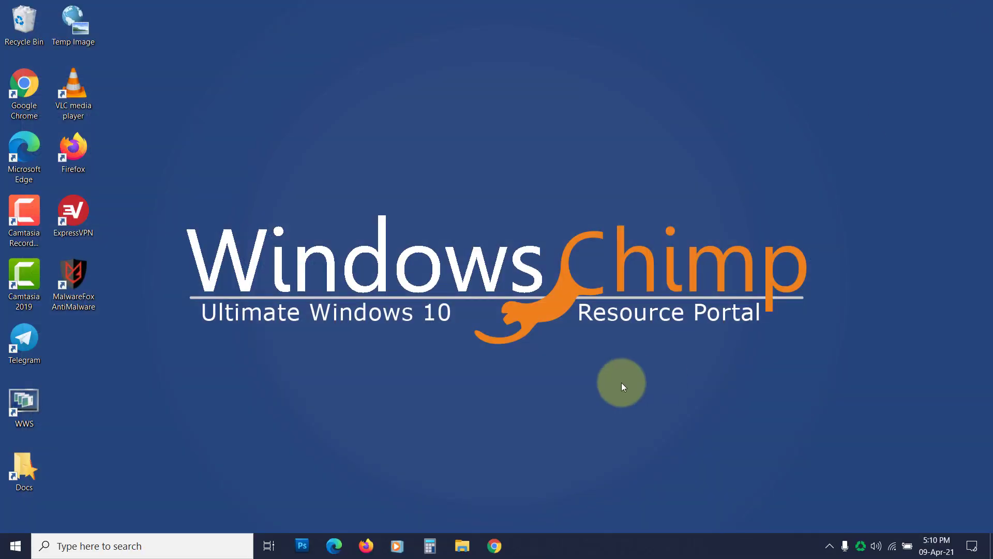
click(206, 543)
text(cmd)
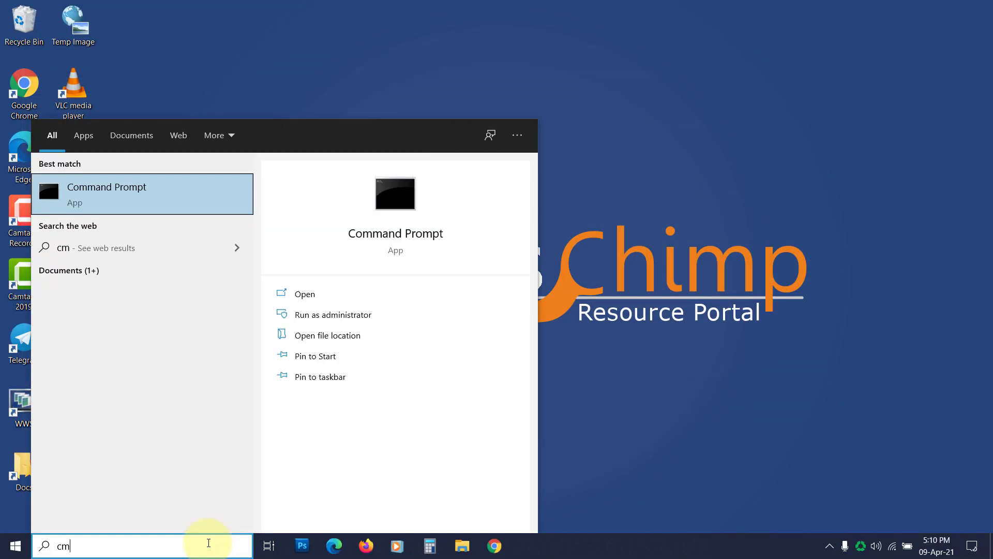
right_click(190, 203)
click(210, 209)
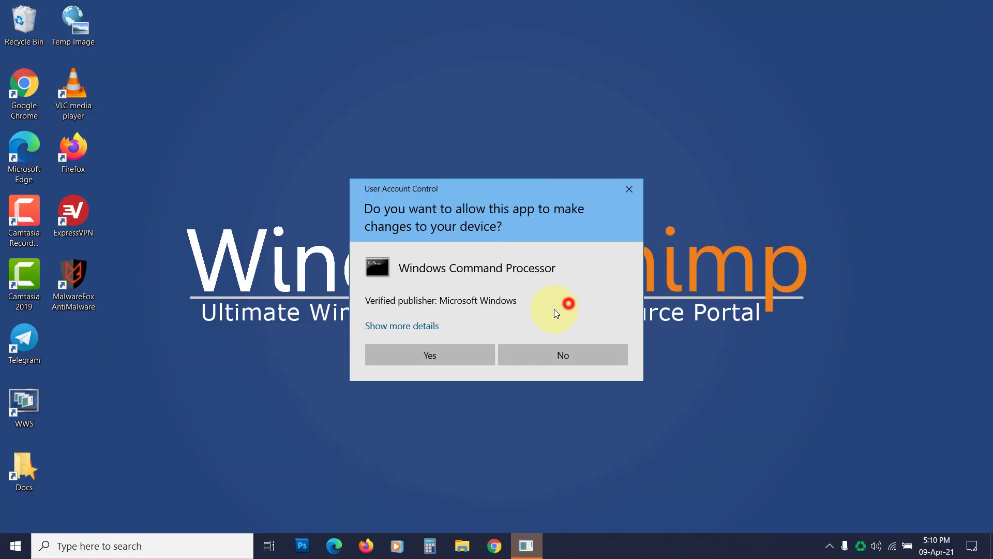
click(451, 351)
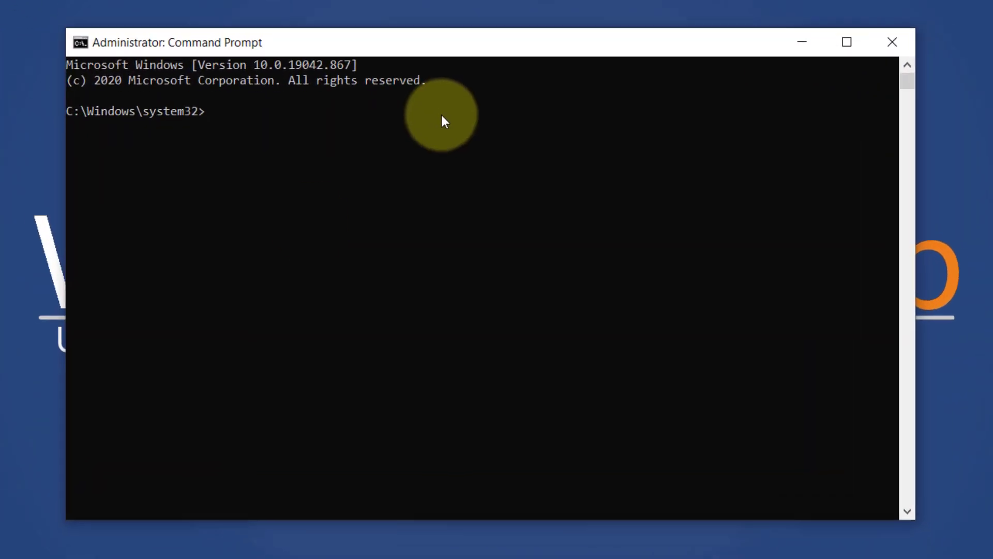
Install the pasted retail product key with slmgr.vbs /ipk and dismiss the confirmation
text(slmgr)
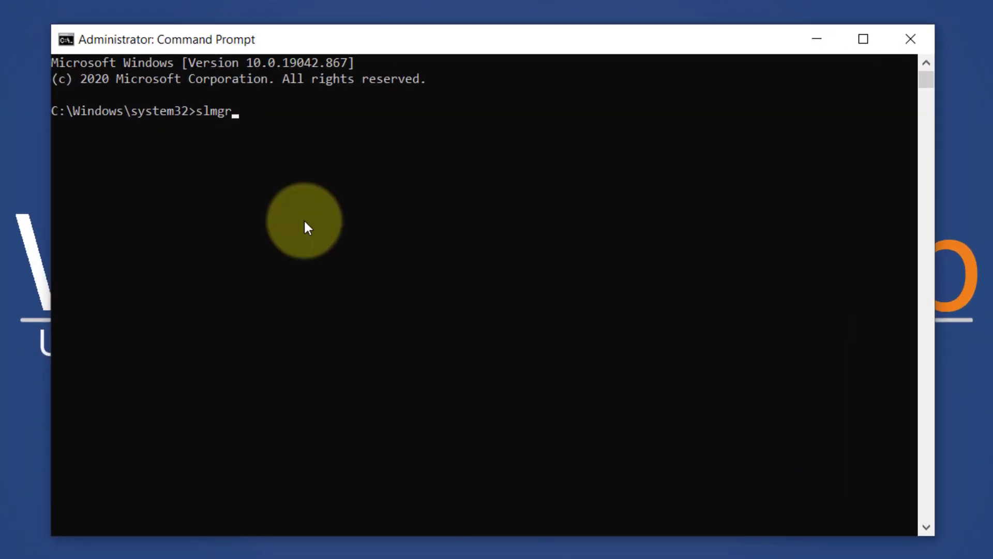
text(.vbs /ipk)
key(ctrl+v)
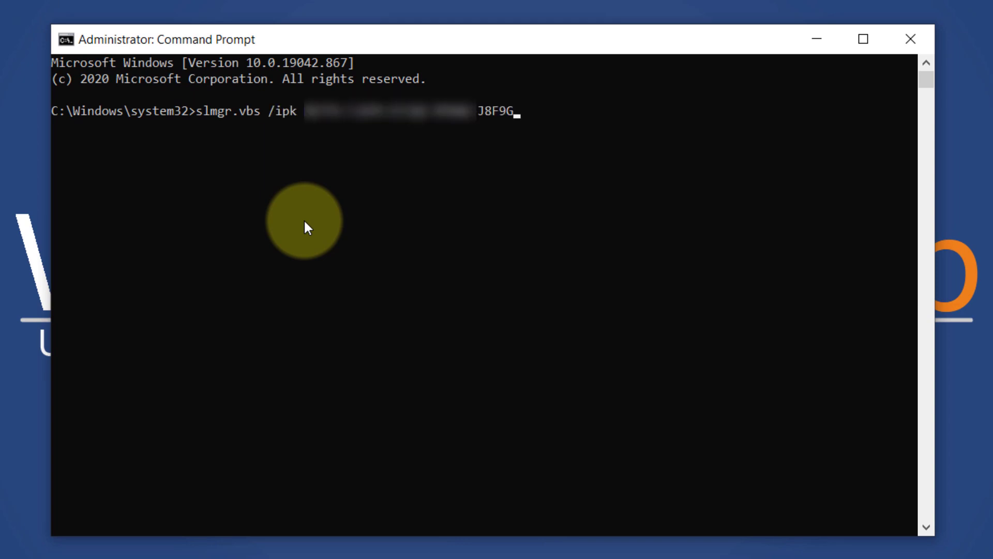
key(Return)
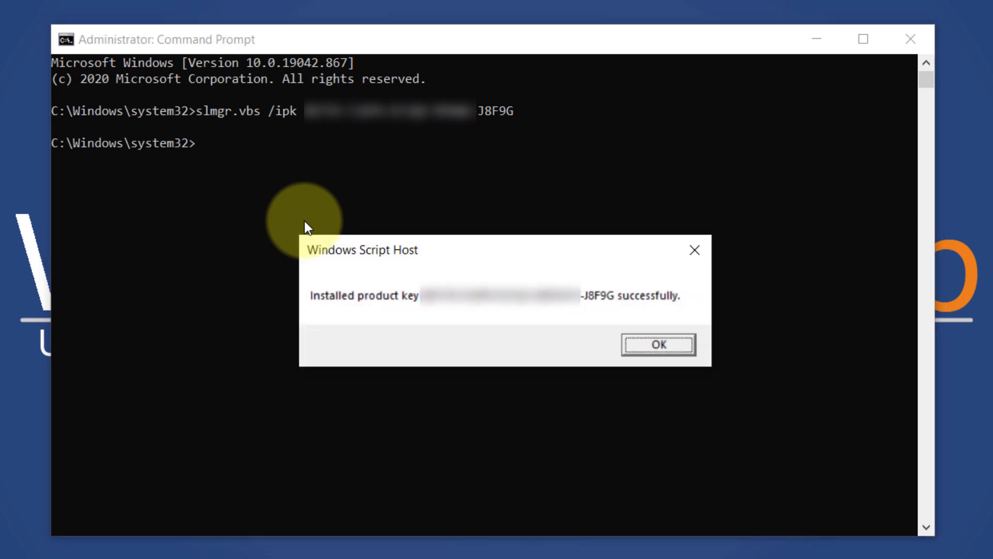
click(399, 259)
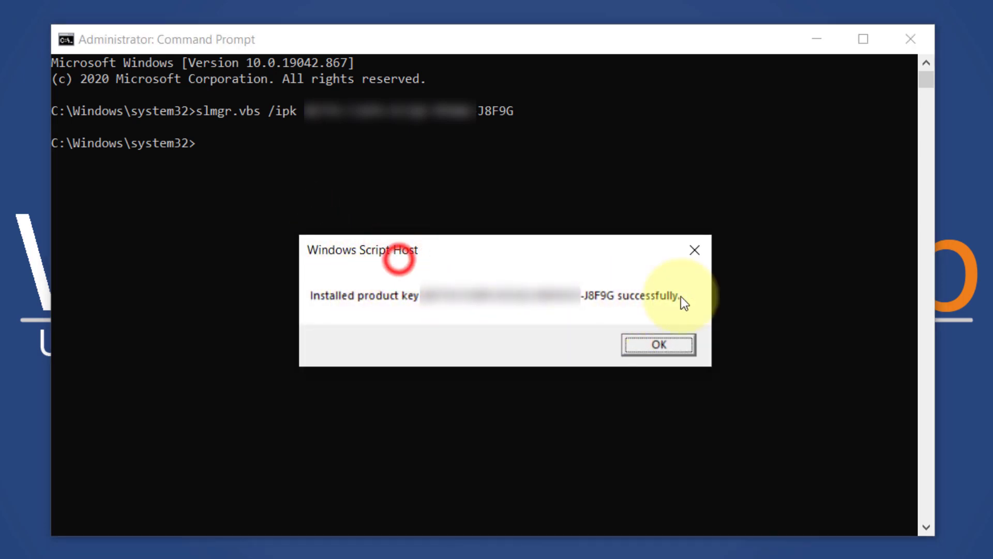
click(667, 345)
Open the Activation page in Settings under Update & Security
click(12, 547)
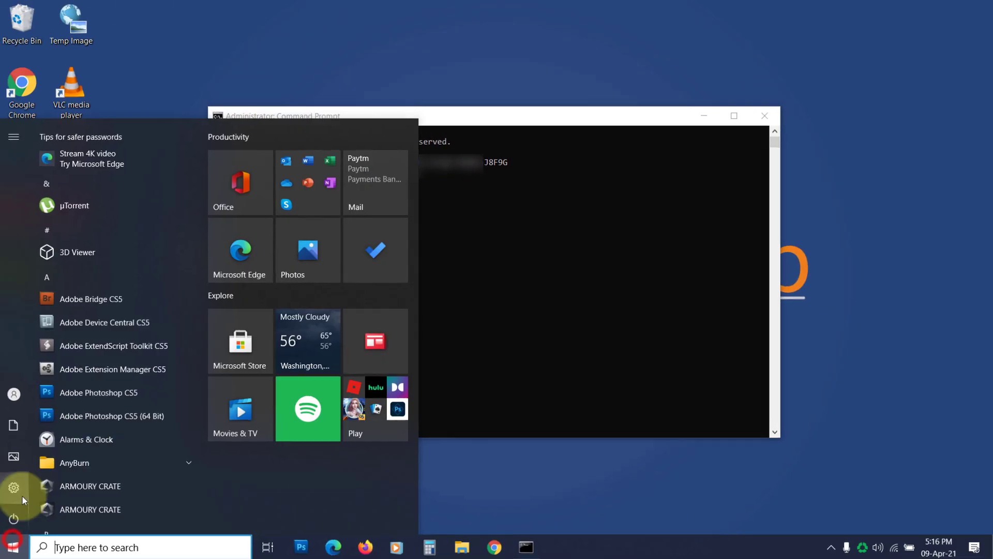
click(23, 496)
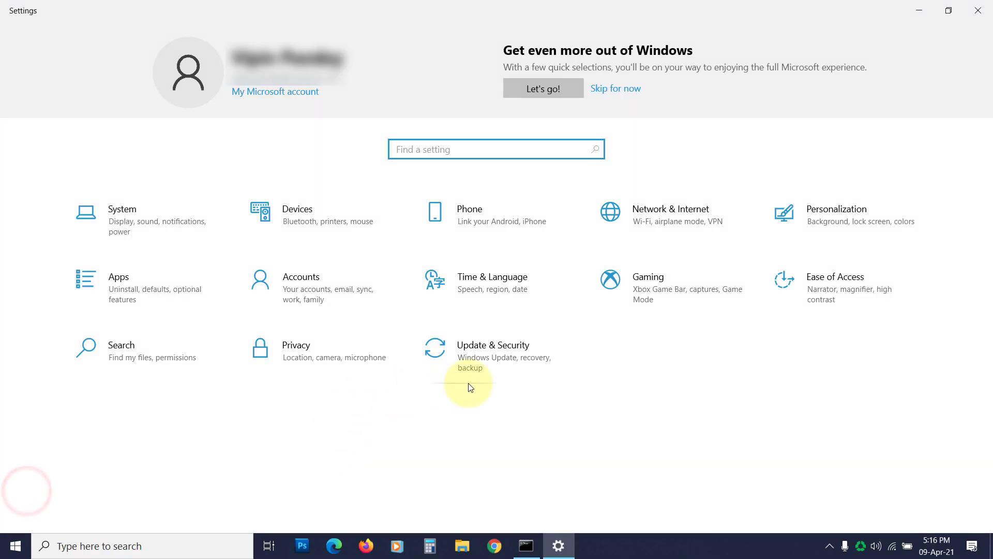
click(477, 362)
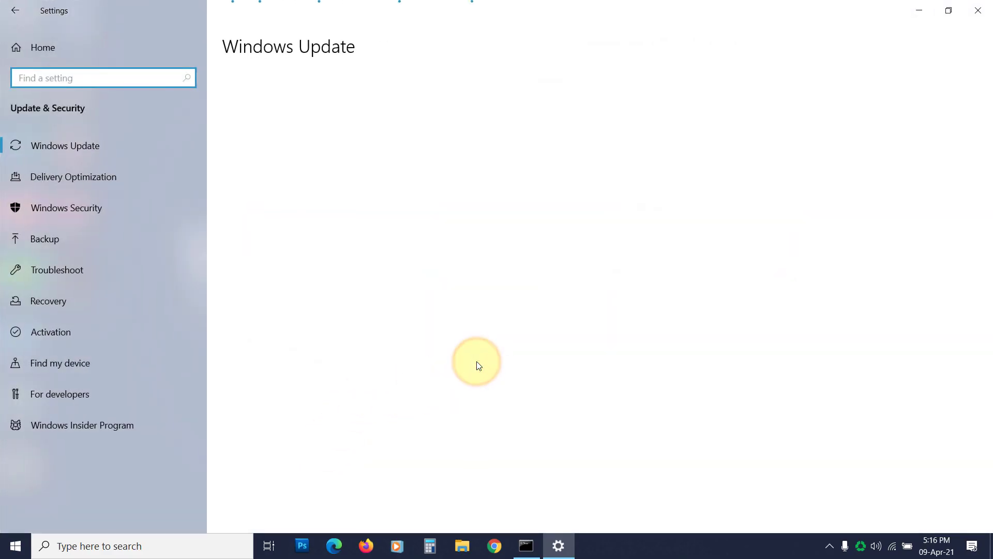
click(78, 335)
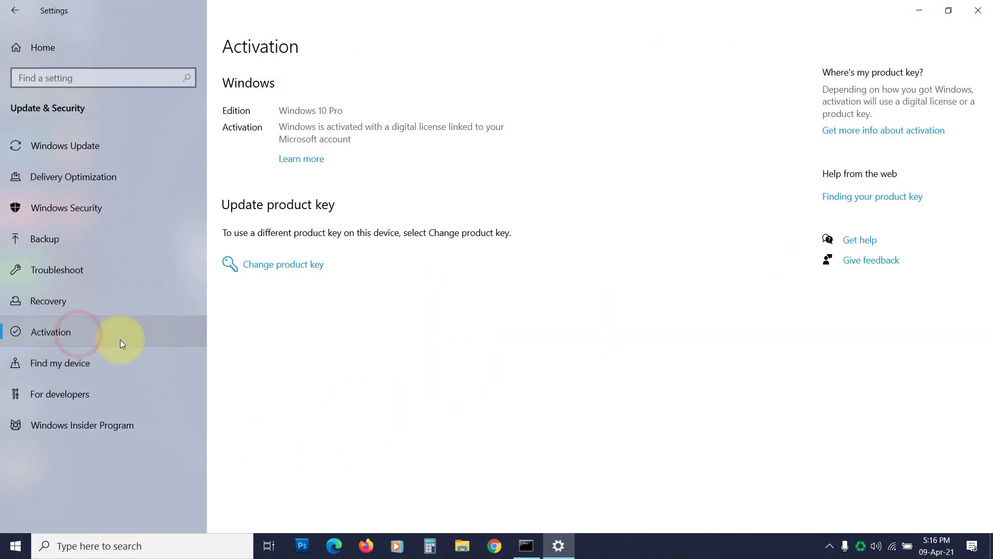
Run slmgr -dli to confirm Professional edition, RETAIL channel, Licensed, then dismiss the details
click(979, 10)
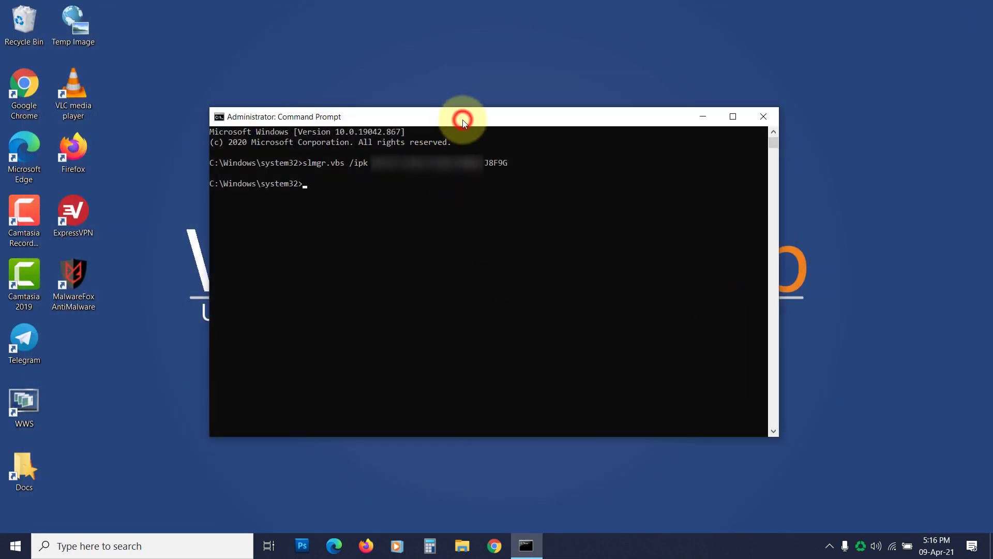
text(slmgr.v)
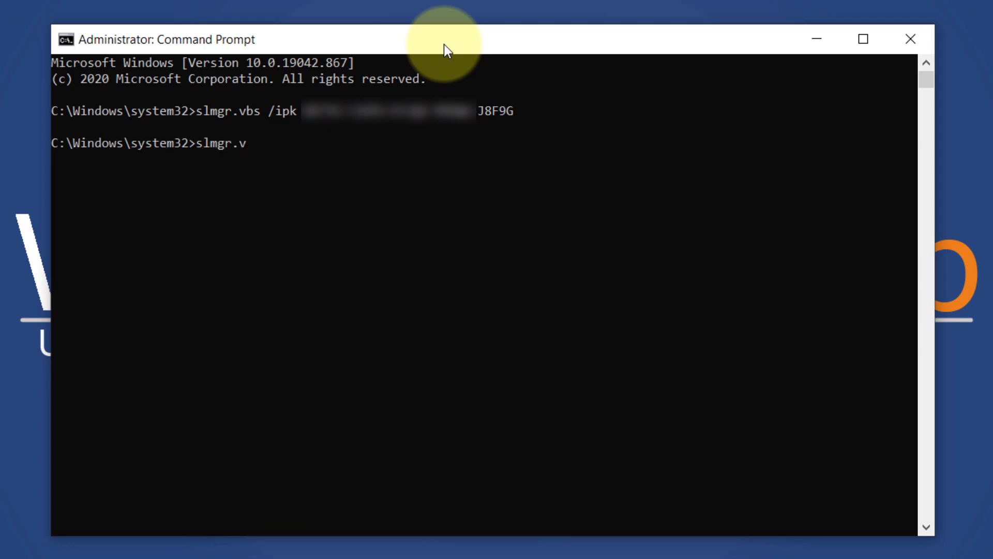
key(BackSpace)
key(BackSpace)
text(-dli)
key(Return)
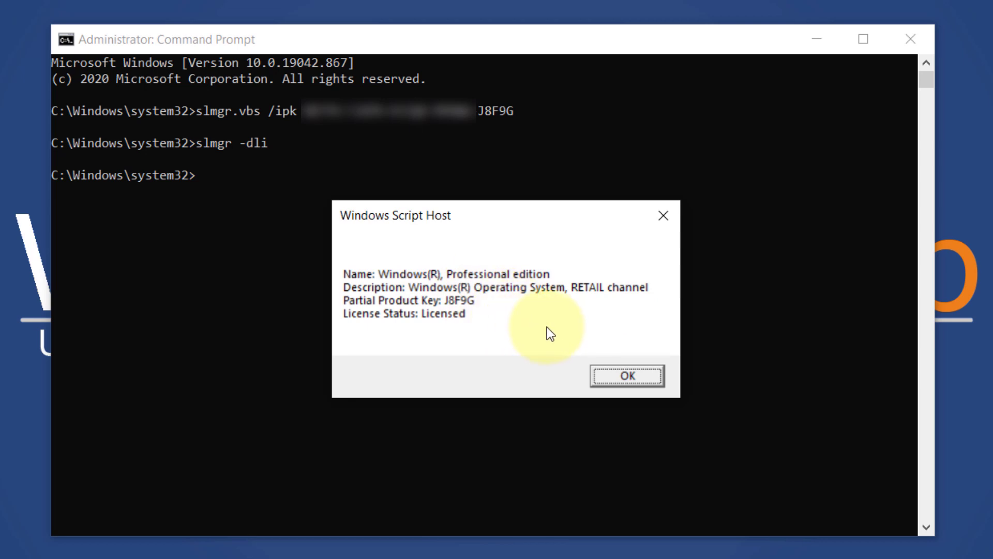
click(632, 374)
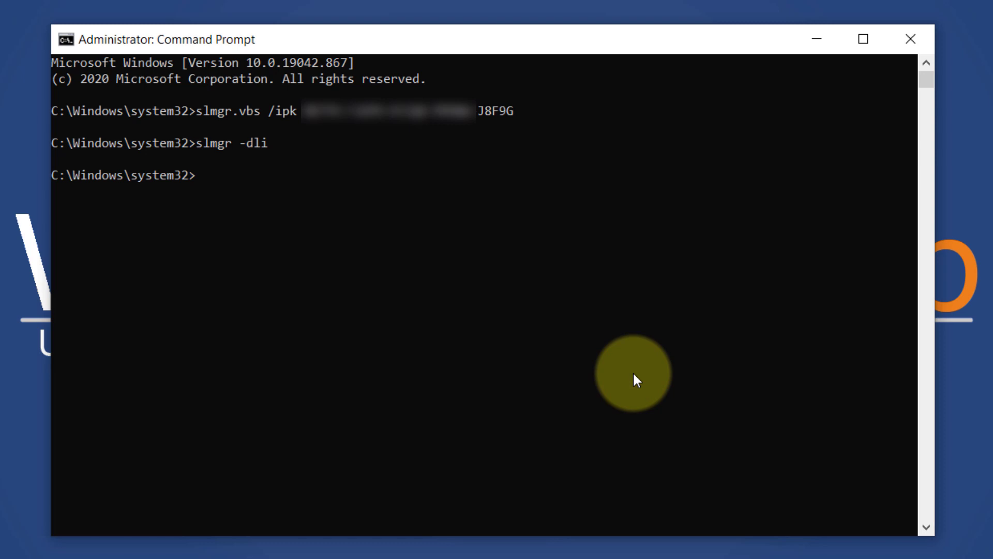